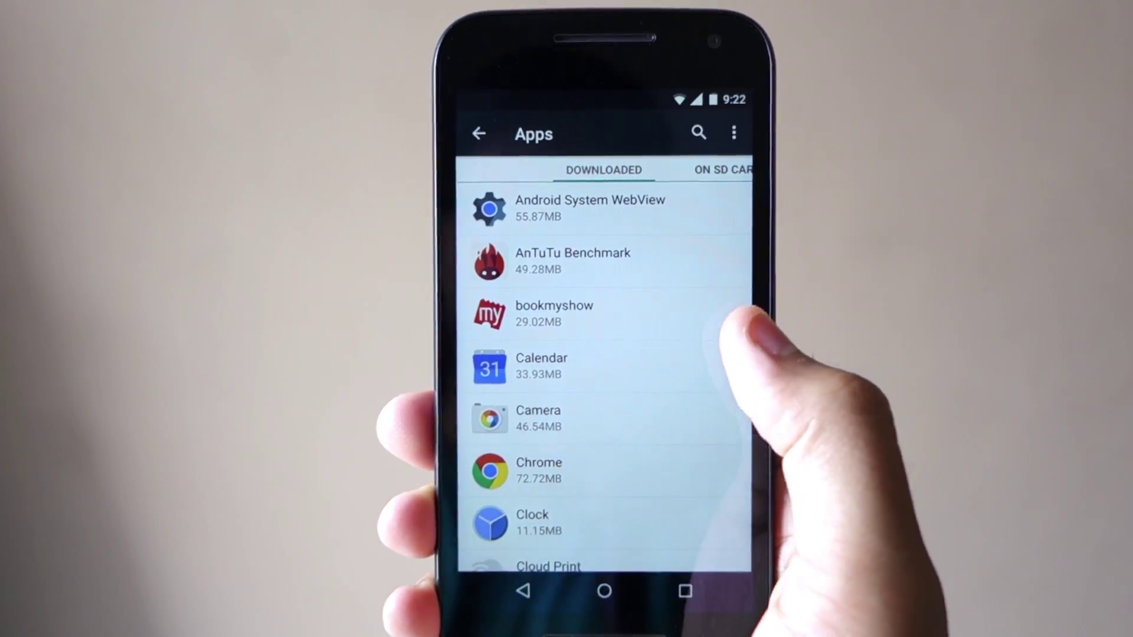
- Switch to the On SD card app list and open Foxit PDF's App info page
drag(708, 354, 602, 354)
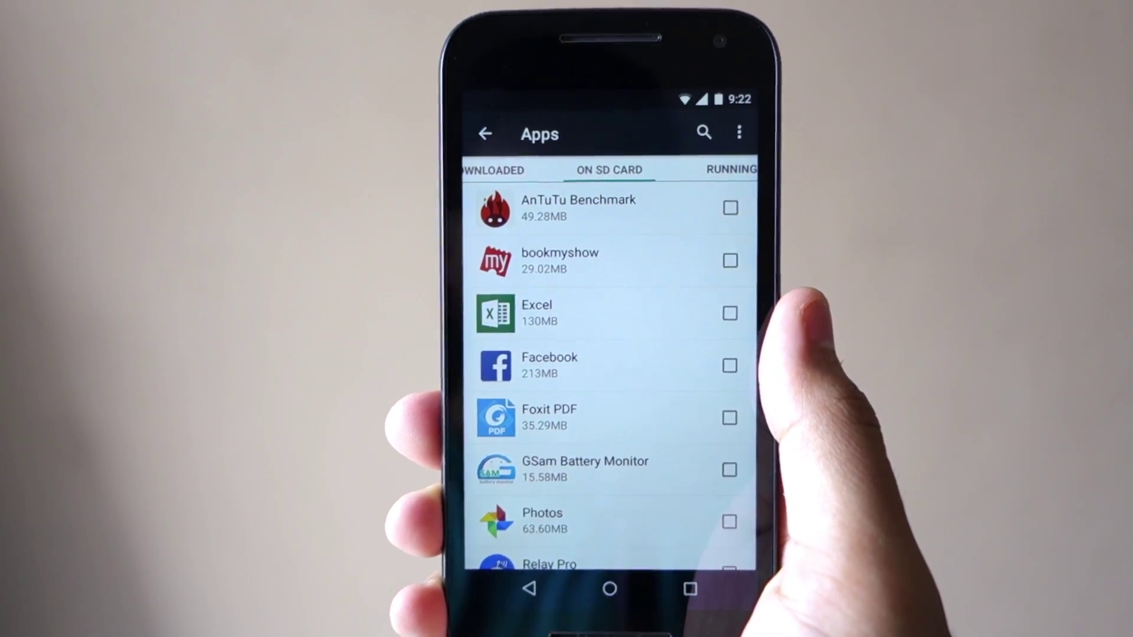
scroll(610, 371, down, 5)
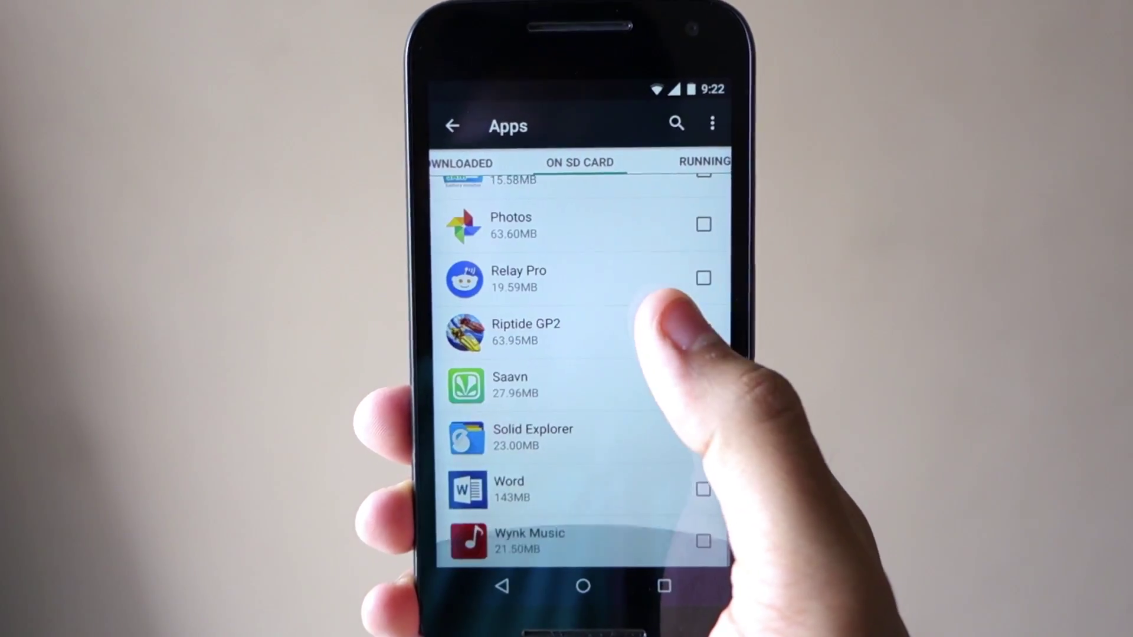
scroll(656, 354, up, 2)
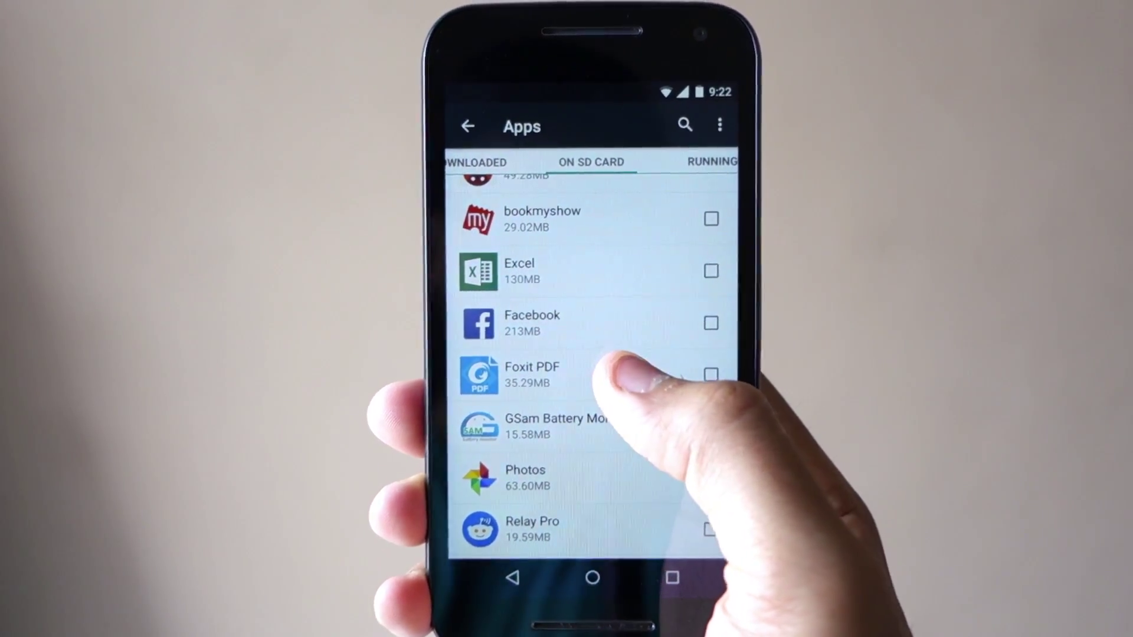
click(619, 373)
- Move Foxit PDF to the SD card and return to the list, where it shows ticked at 38.47MB
click(509, 434)
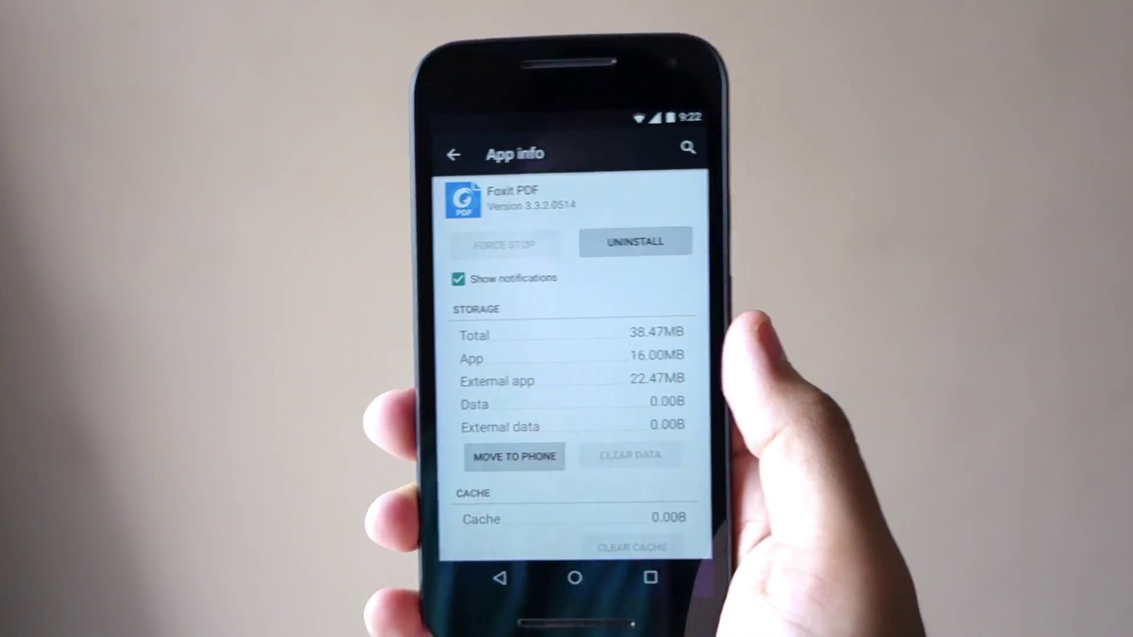
click(395, 553)
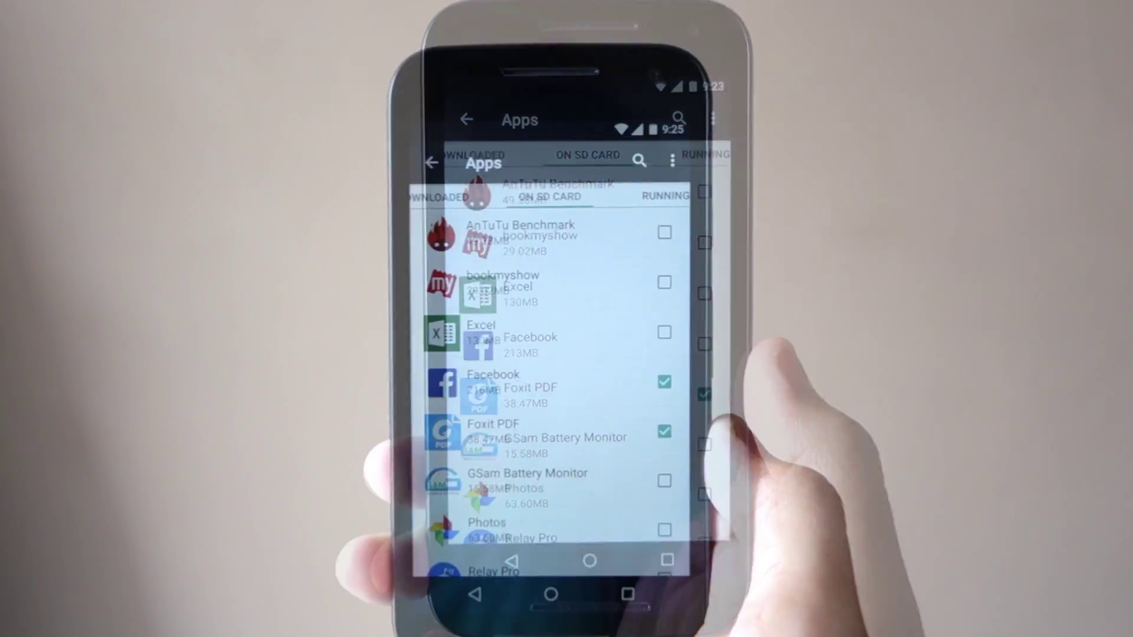
scroll(611, 402, down, 3)
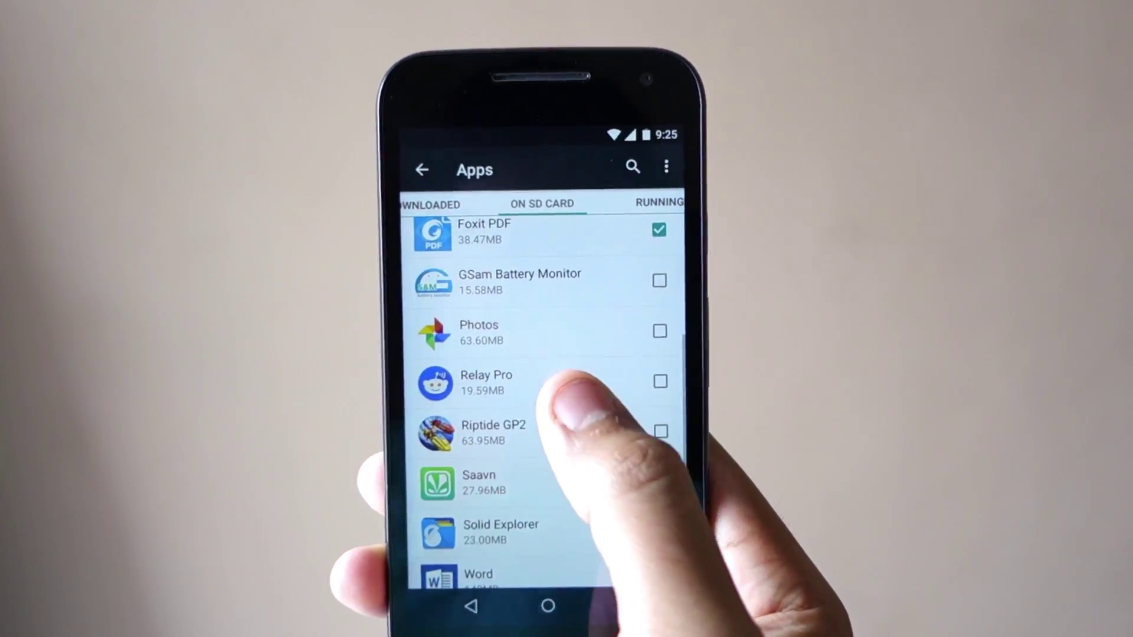
- Open Relay Pro's App info and move it to the SD card (12.25MB external storage)
click(531, 393)
click(498, 483)
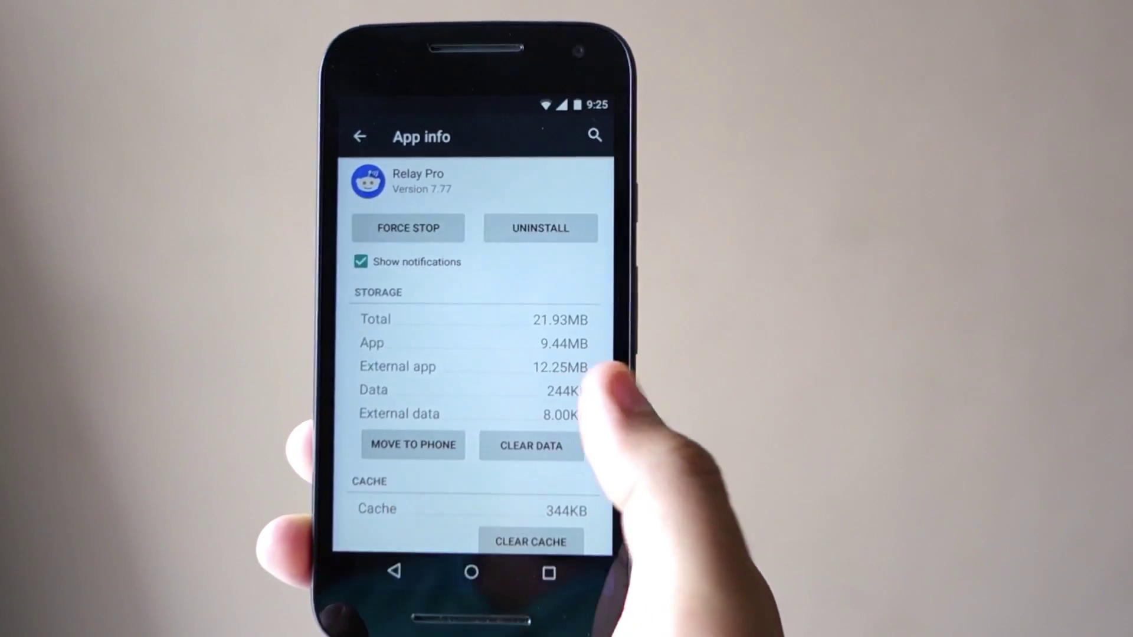
- Return to the On SD card list showing Foxit PDF and Relay Pro both ticked
click(477, 598)
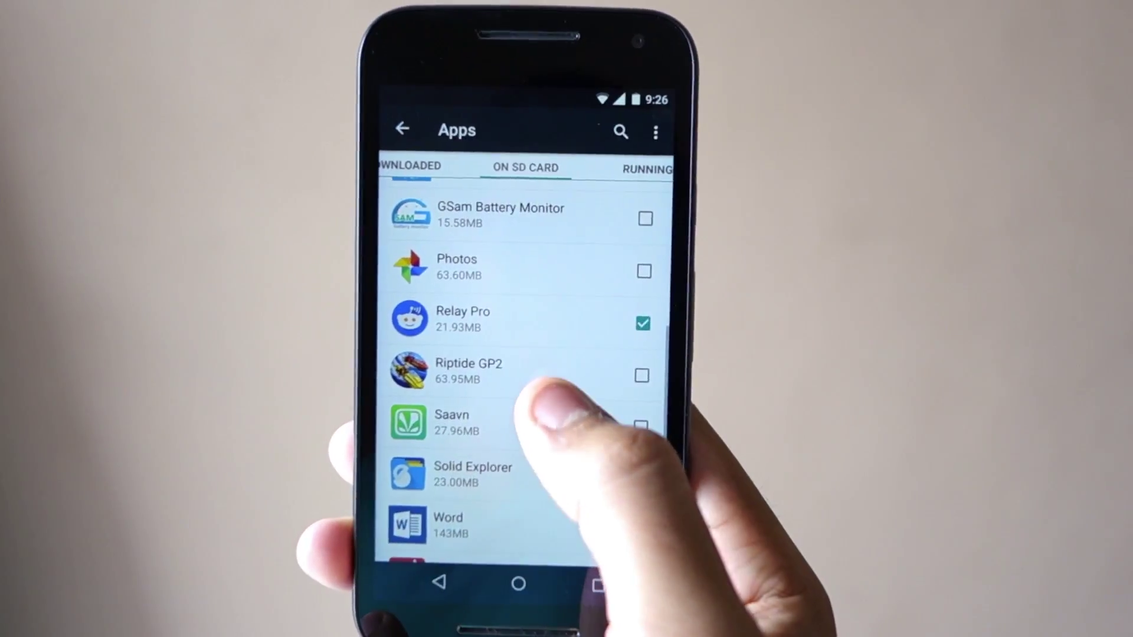
scroll(531, 372, up, 2)
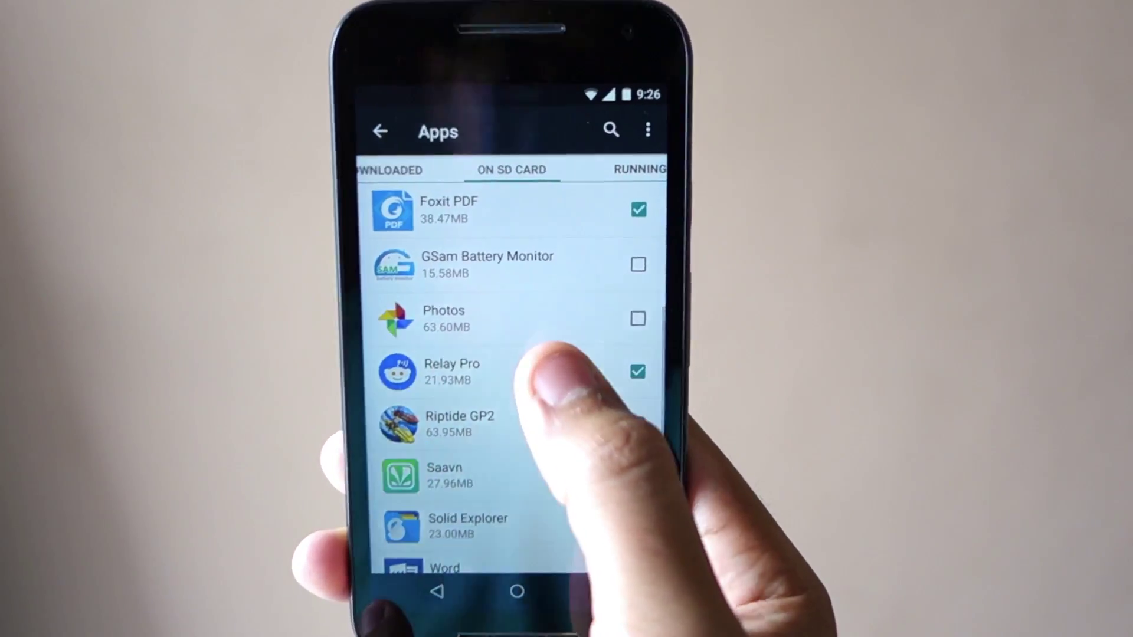